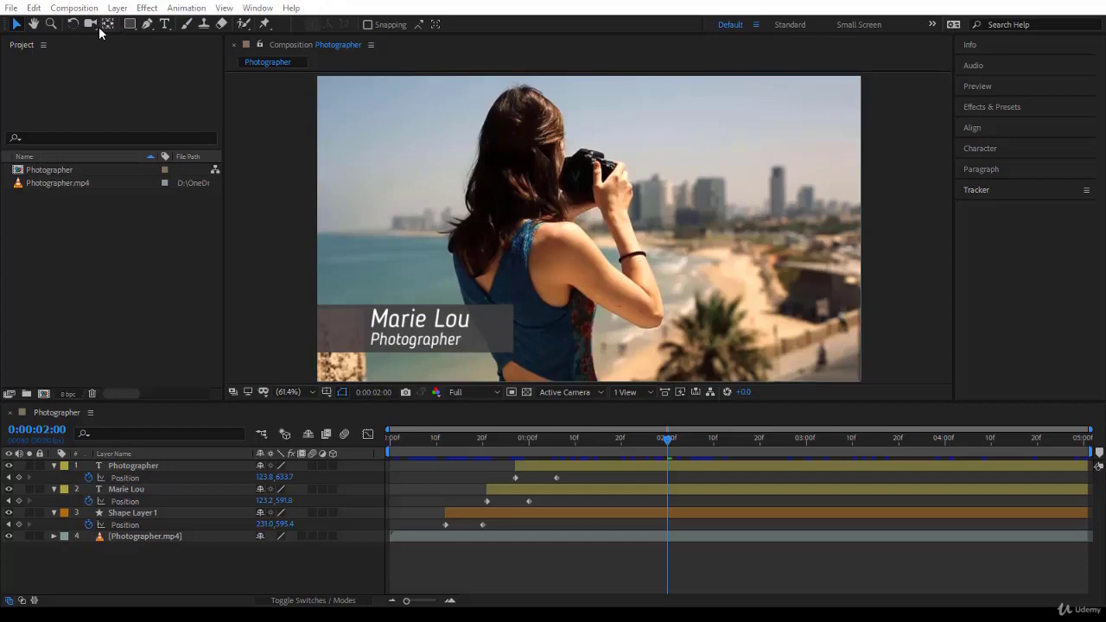
Replace the Photographer project with a new empty project from the File > New menu
click(13, 10)
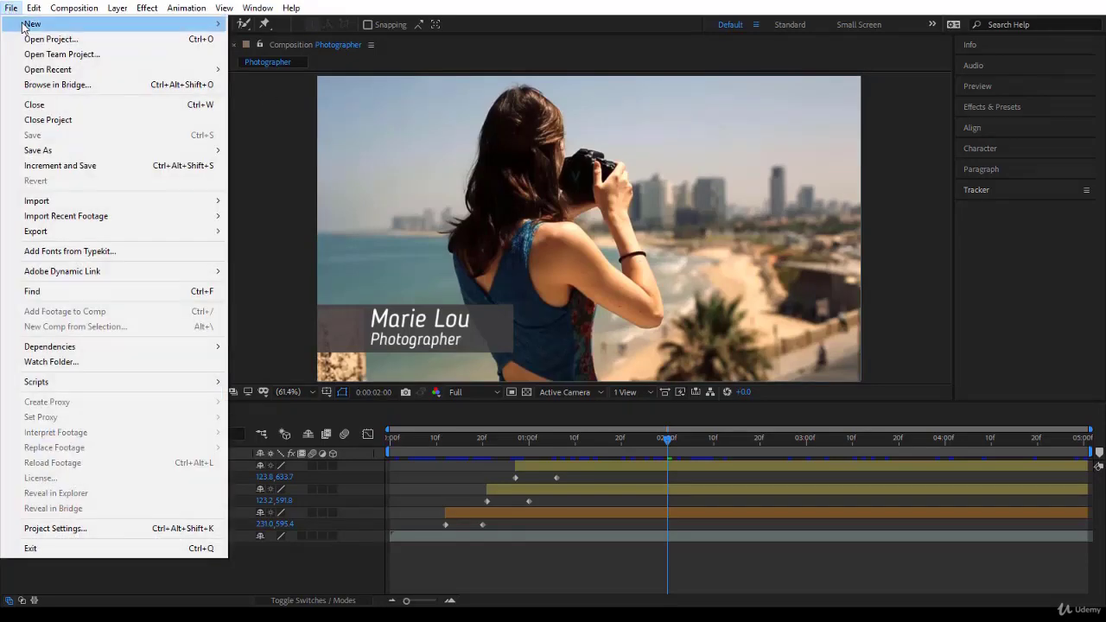
mouse_move(173, 24)
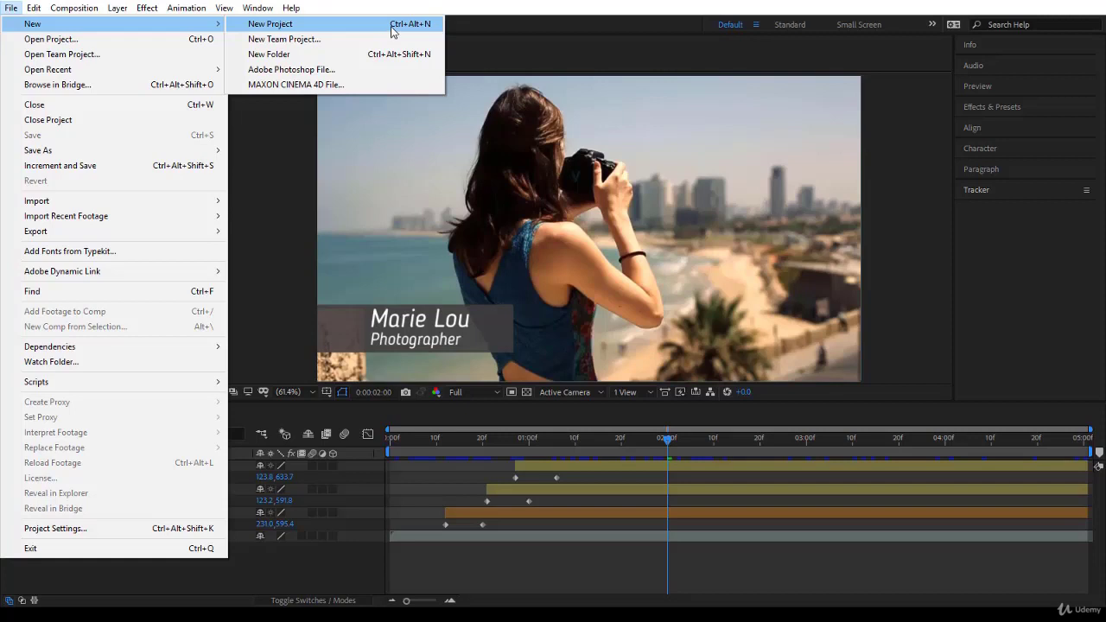
click(420, 25)
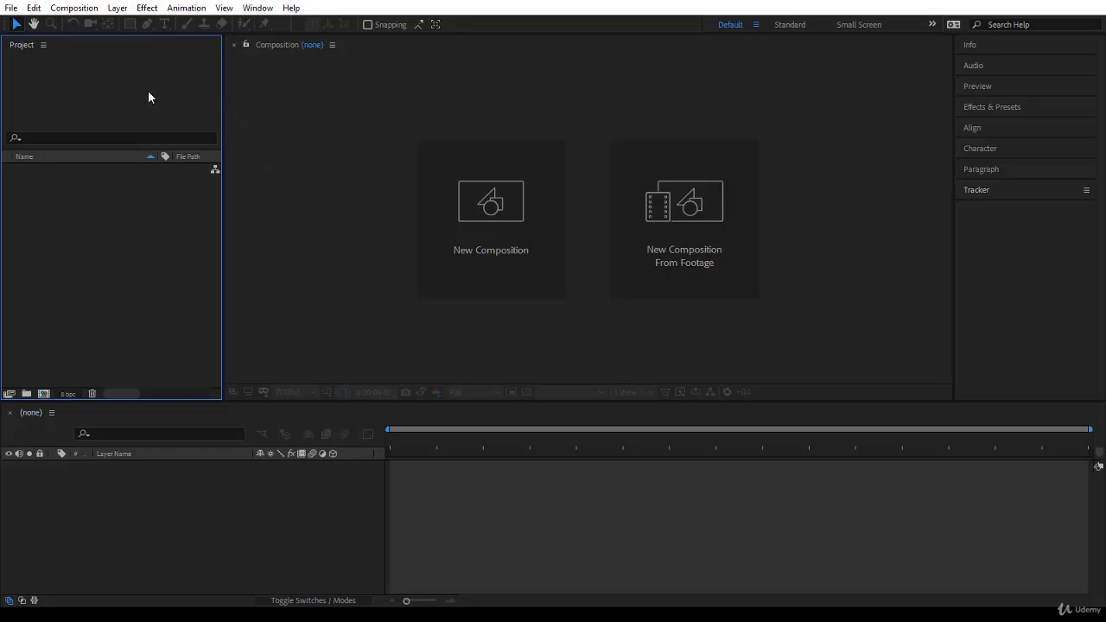
Open the Import File dialog from the Project panel's context menu, showing the Assets folder
right_click(79, 227)
mouse_move(140, 298)
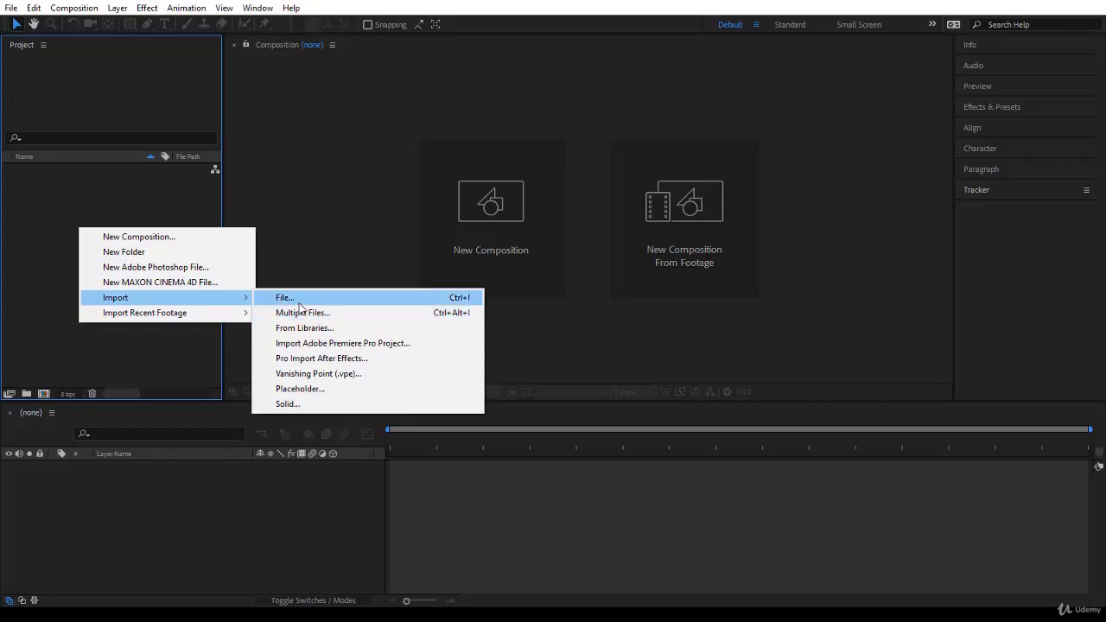
click(467, 298)
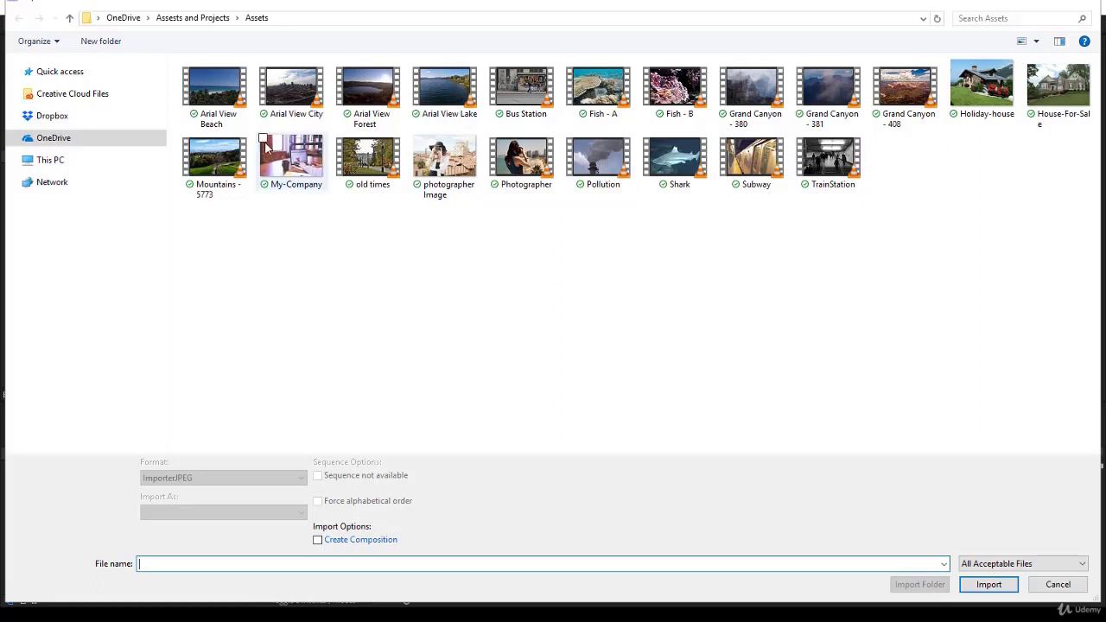
Import the Arial View Beach, City, Forest and Lake clips as footage without creating a composition
click(217, 102)
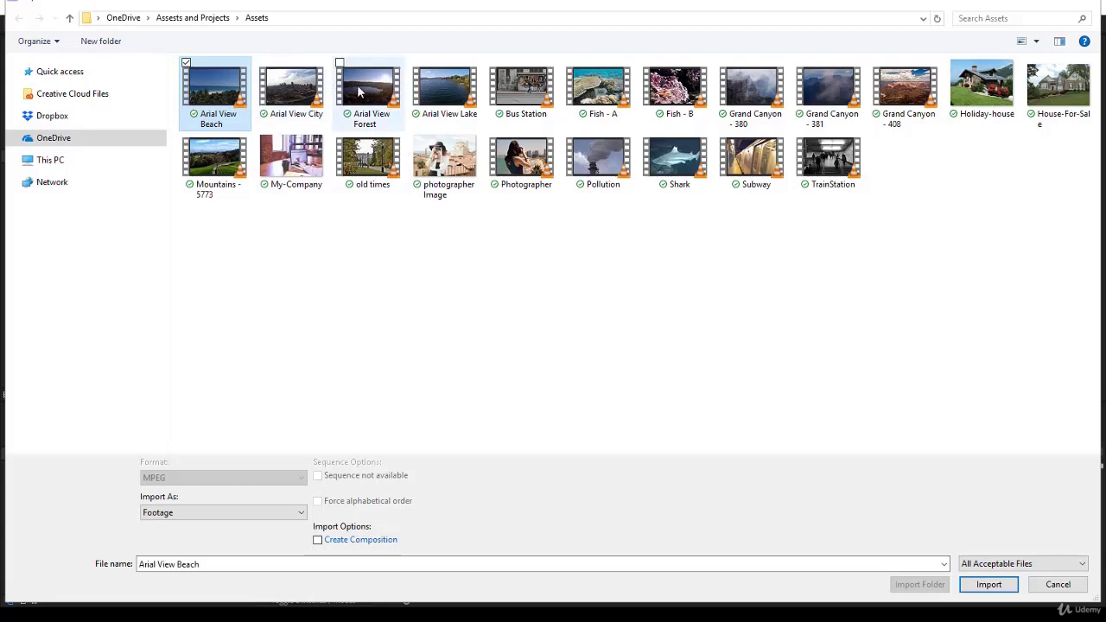
shift+click(441, 97)
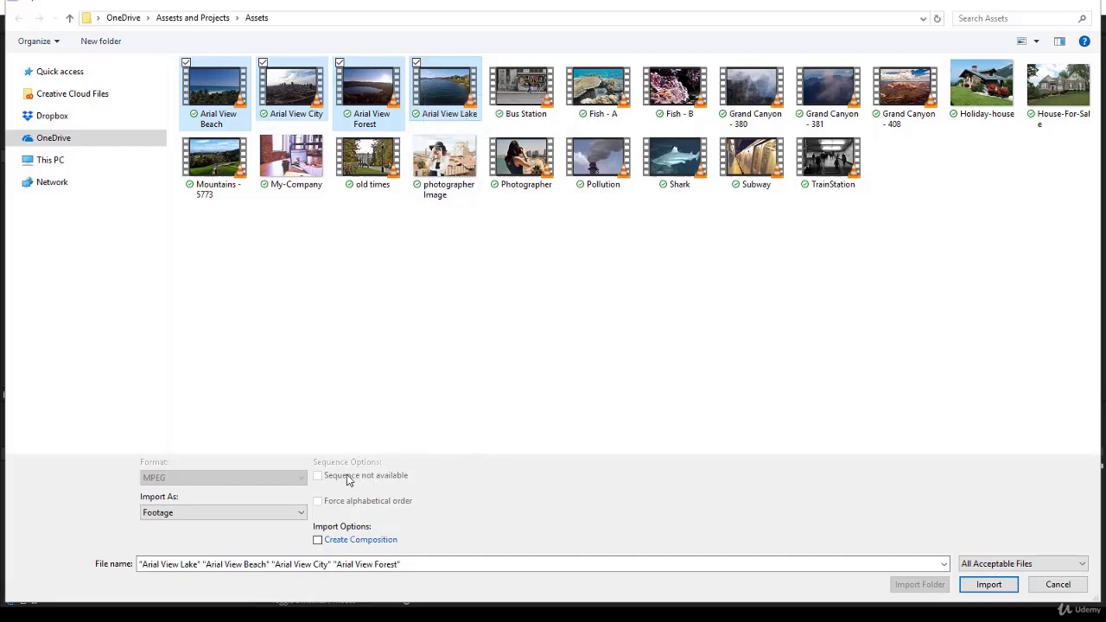
click(318, 541)
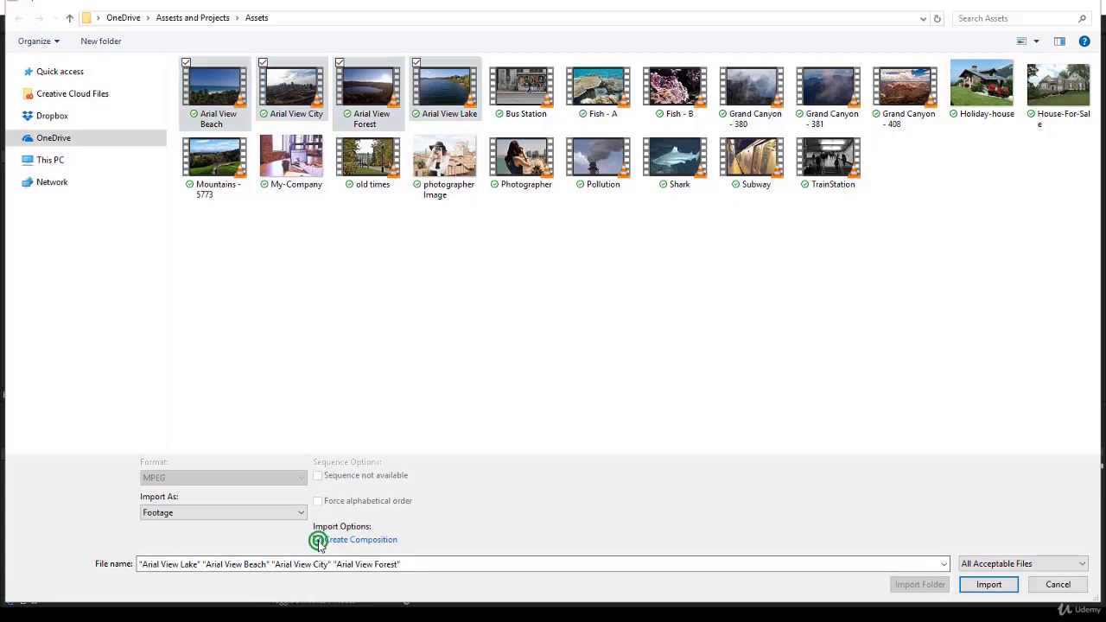
click(985, 588)
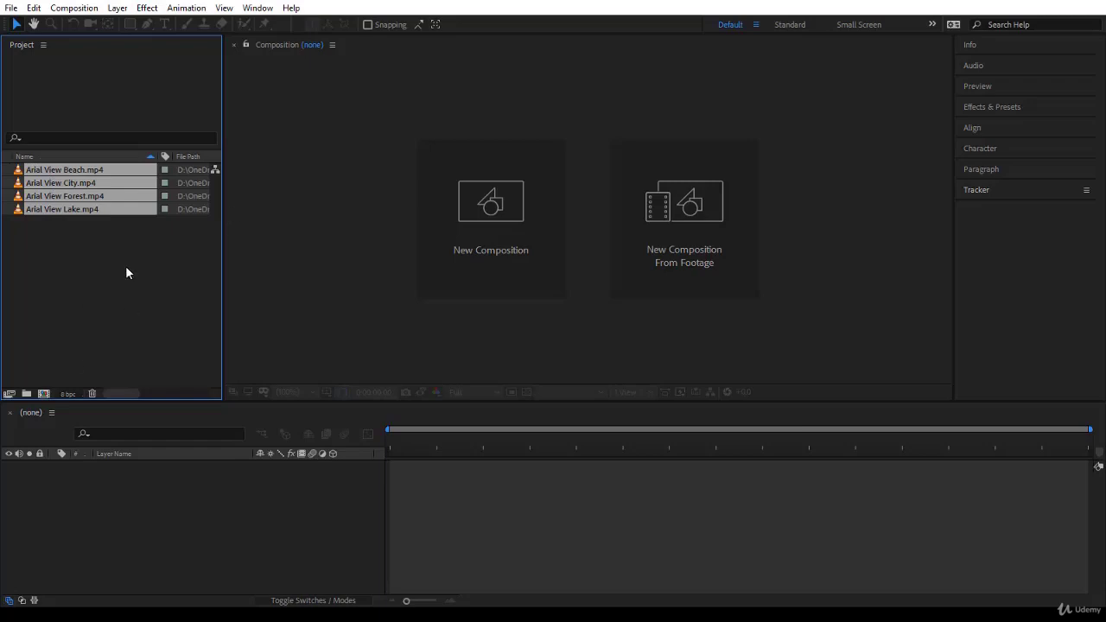
click(81, 239)
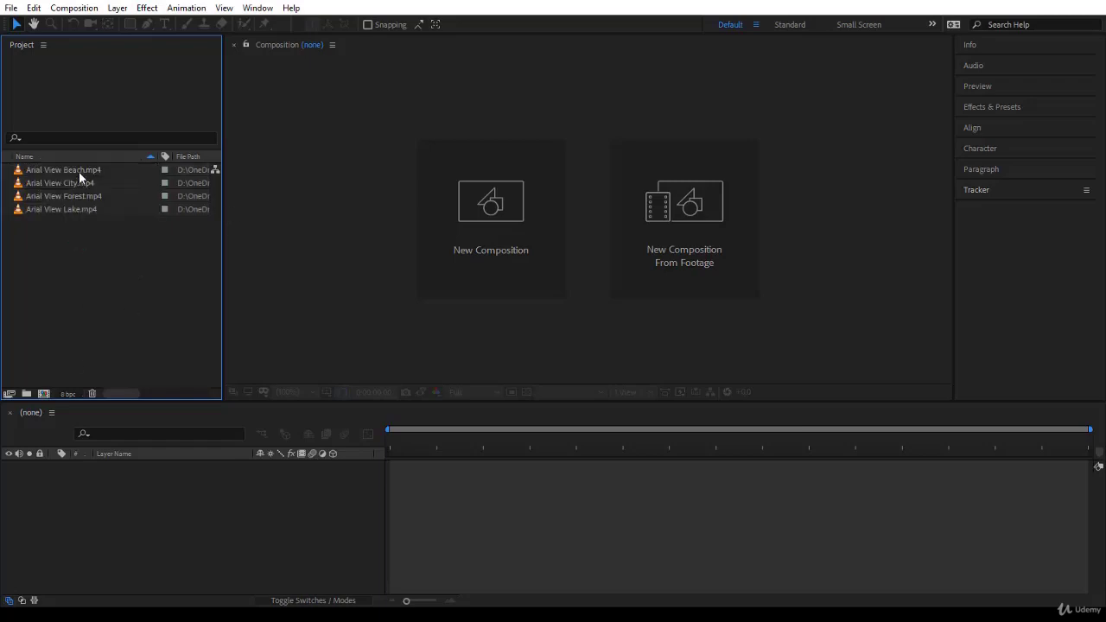
click(80, 169)
click(81, 184)
click(79, 196)
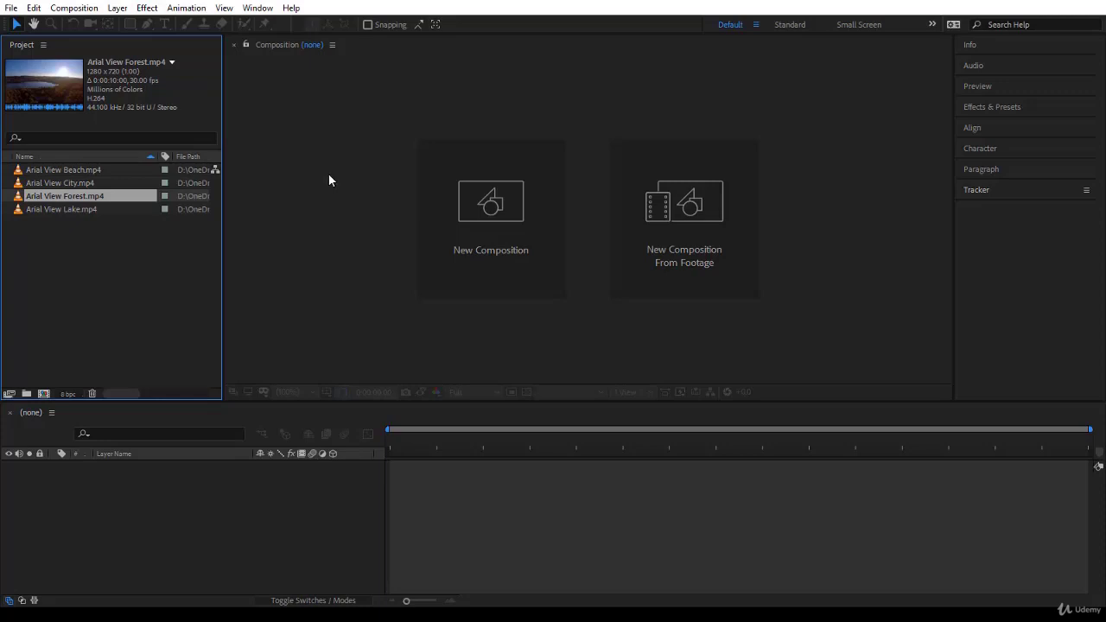
click(138, 291)
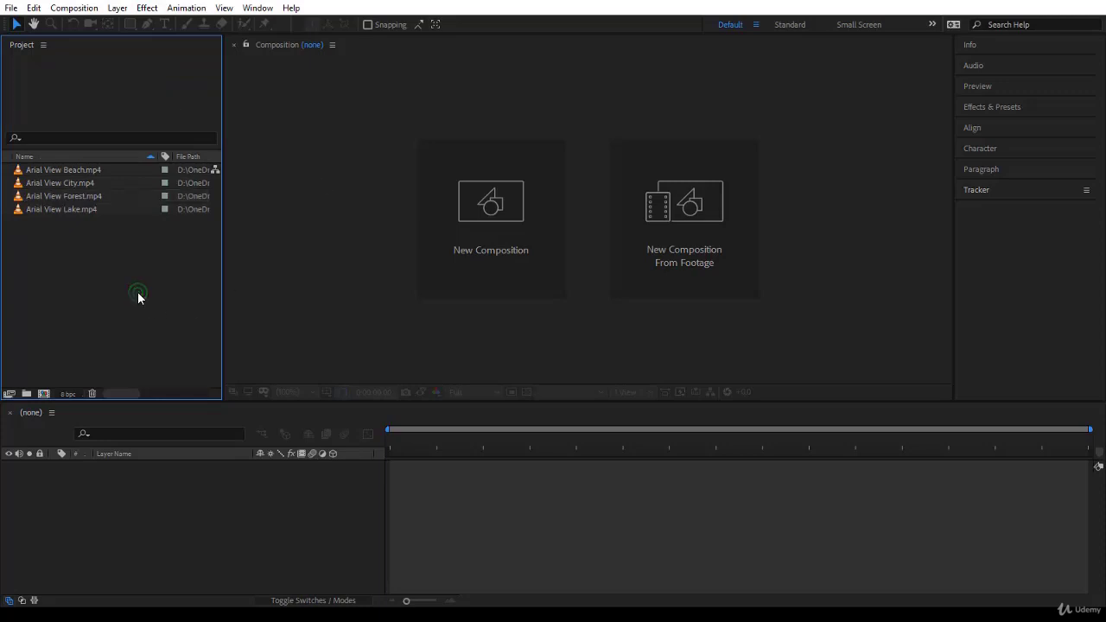
click(256, 293)
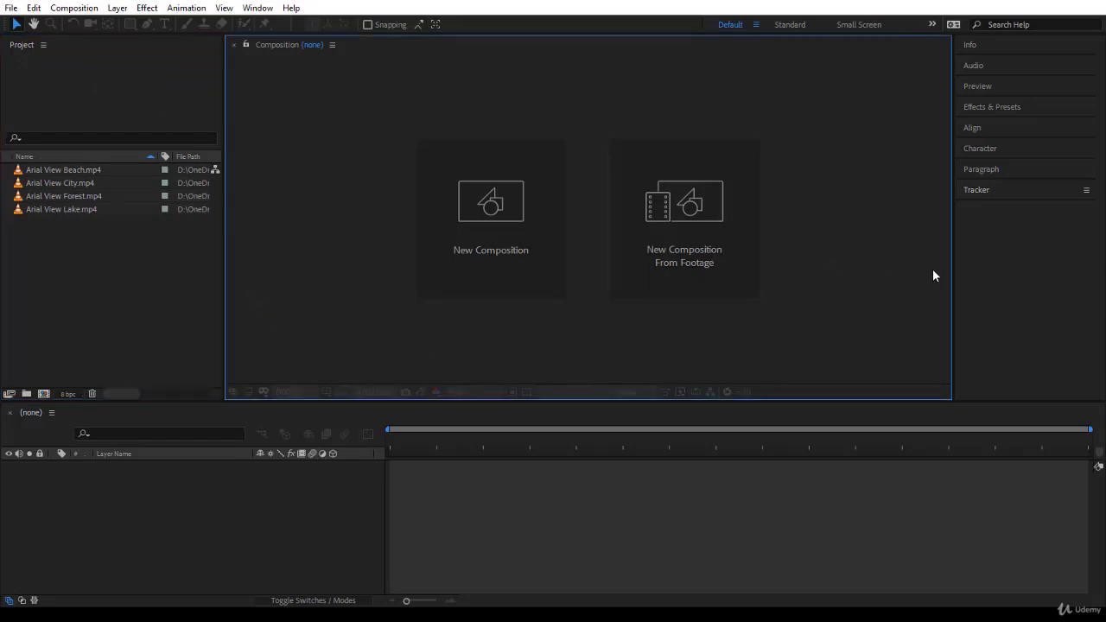
click(701, 532)
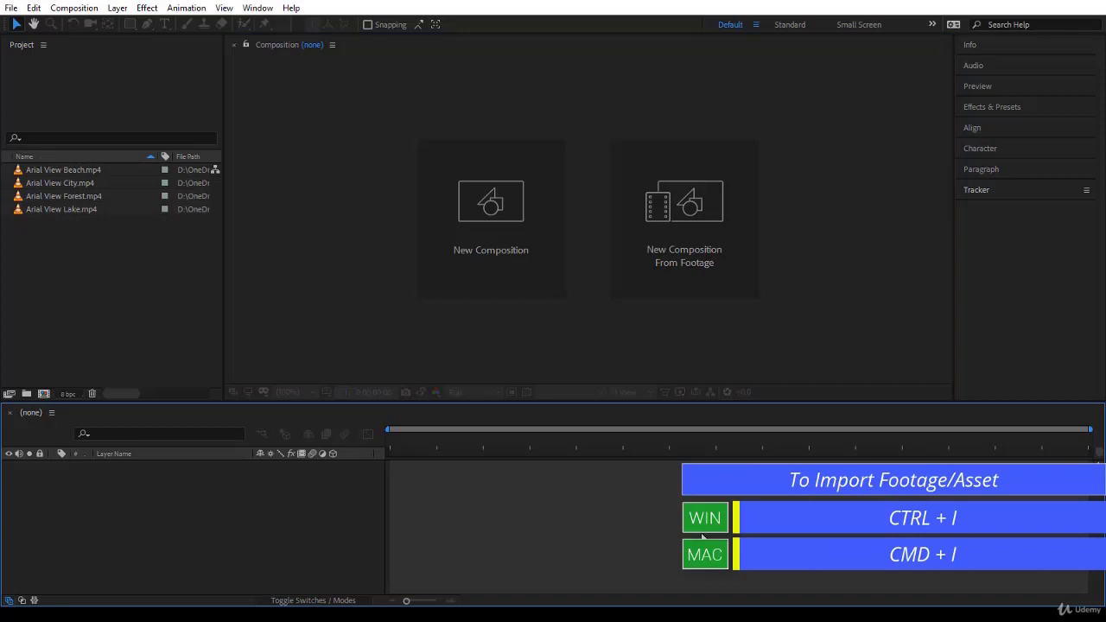
Import the My-Company, photographer Image, Holiday-house and House-For-Sale photos with Ctrl+I
key(ctrl+i)
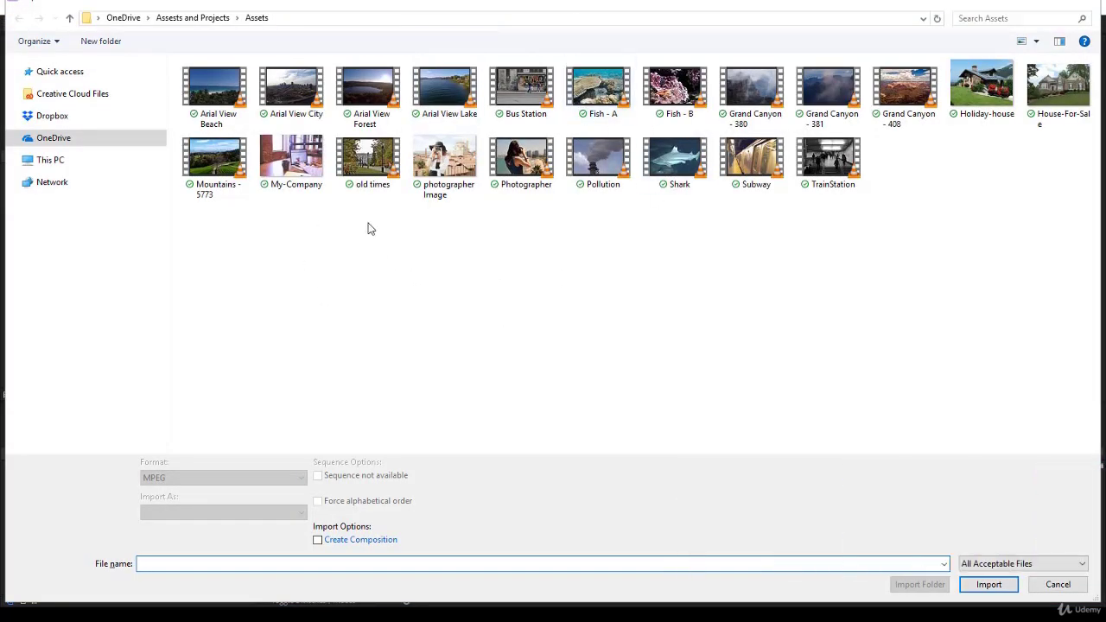
click(292, 158)
shift+click(453, 168)
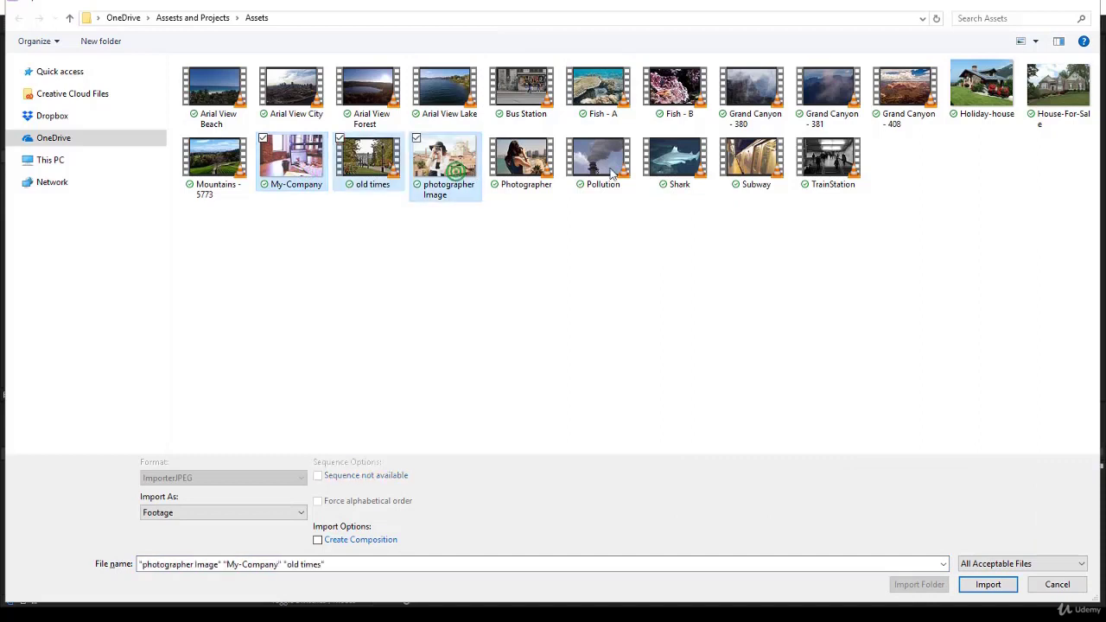
click(459, 249)
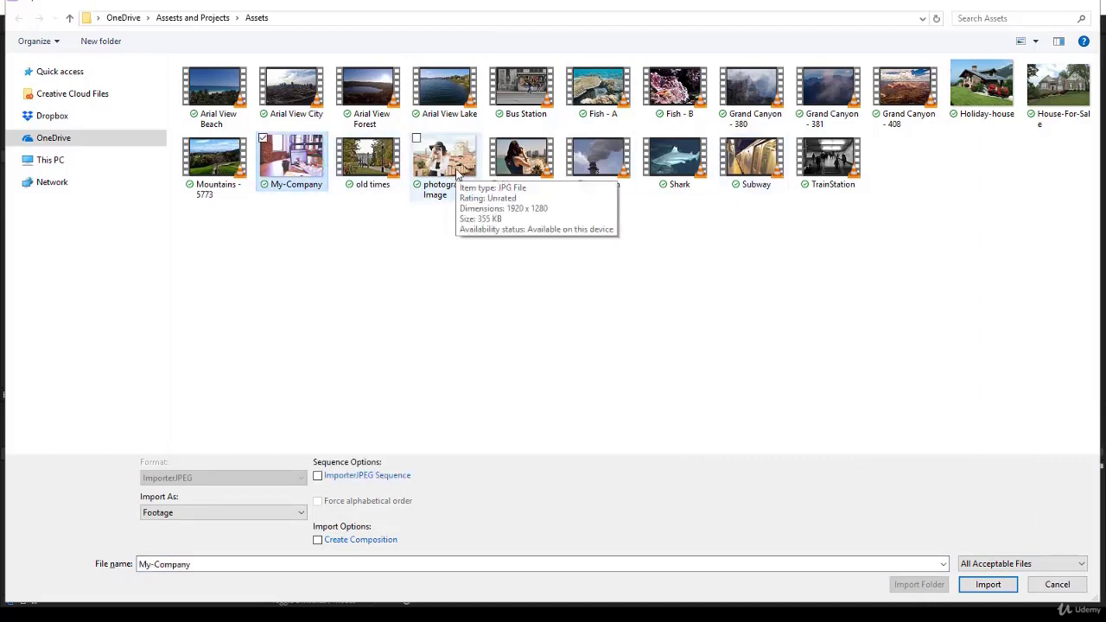
ctrl+click(458, 169)
ctrl+click(982, 86)
ctrl+click(1059, 91)
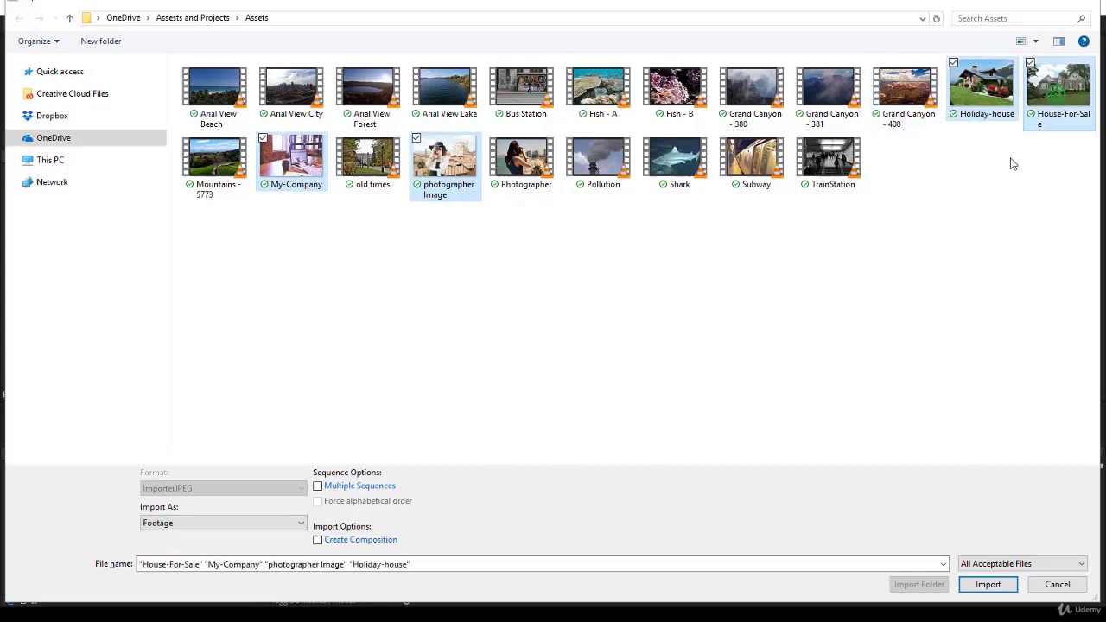
click(993, 586)
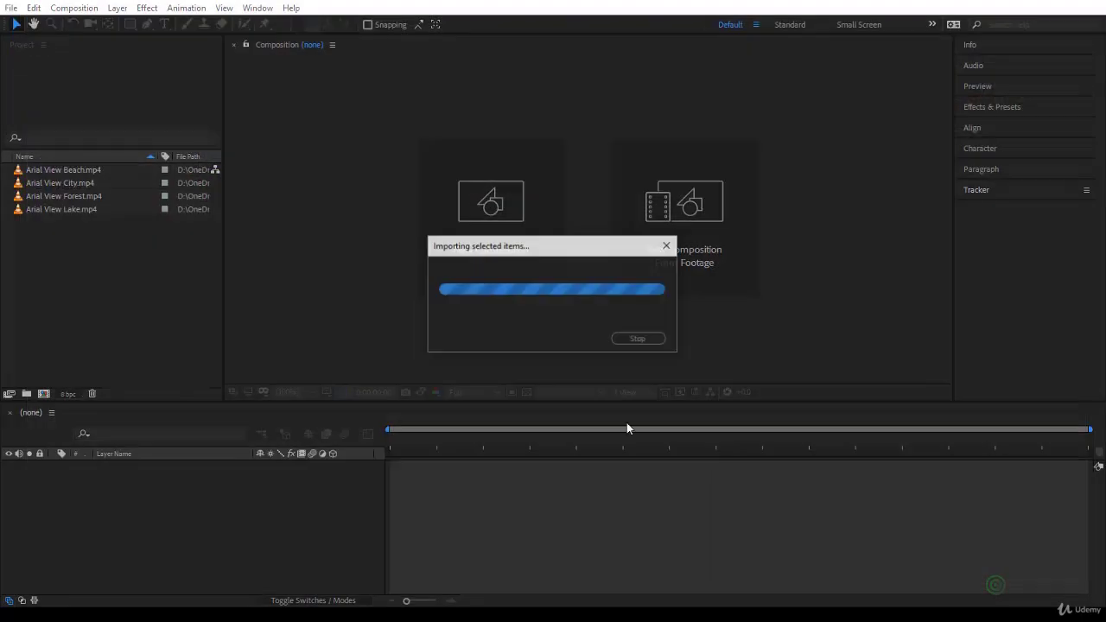
click(55, 297)
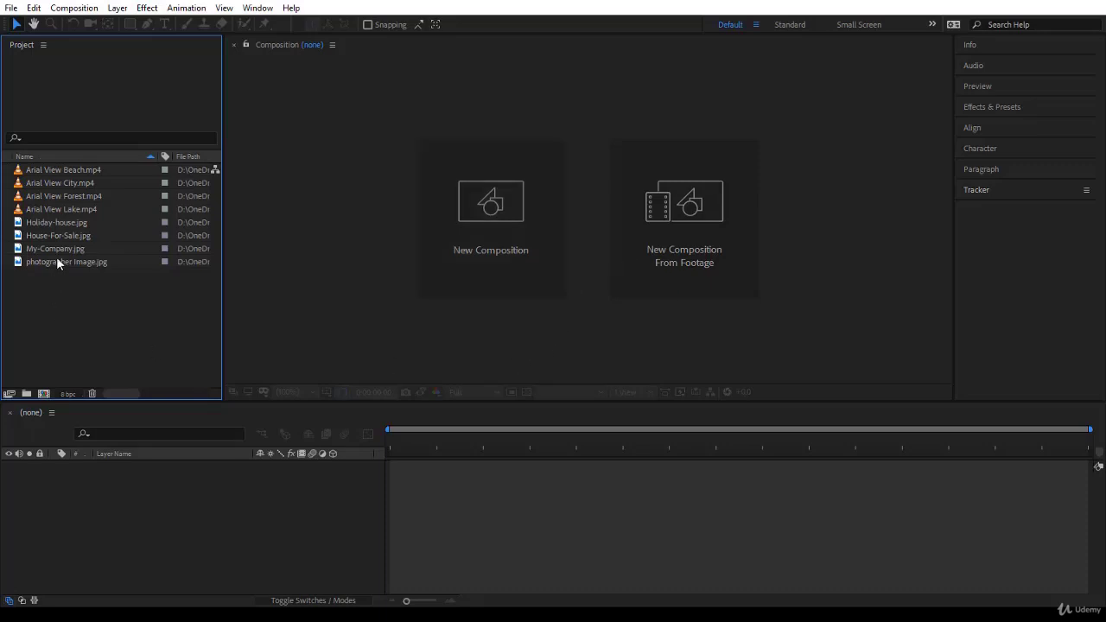
click(38, 189)
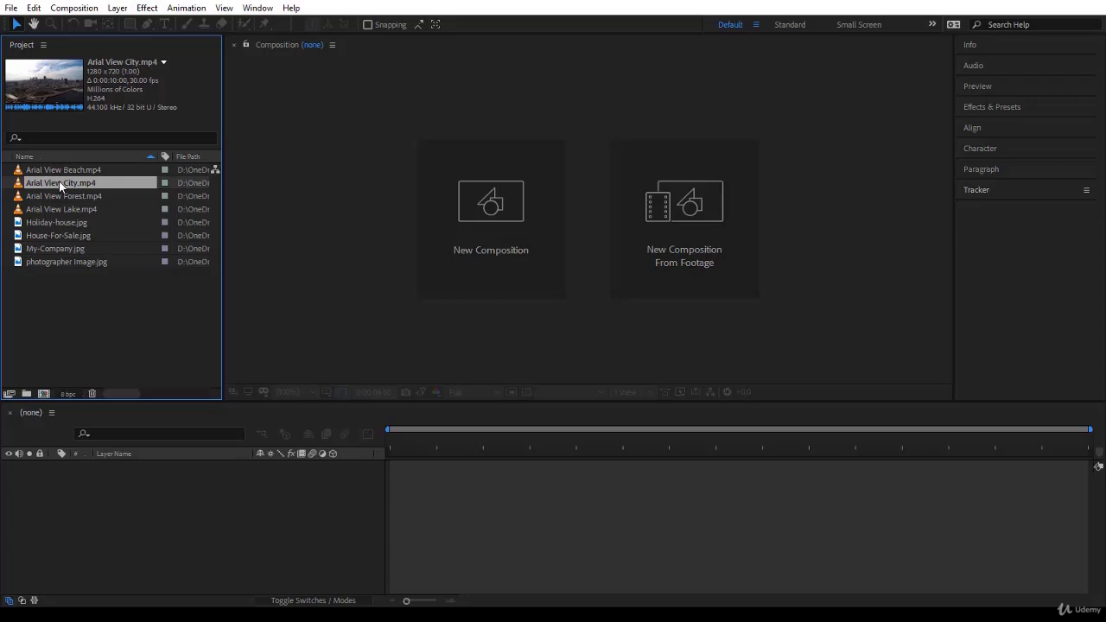
drag(59, 184, 46, 396)
drag(47, 395, 66, 343)
Make a 1280×720, 30 fps Arial View City comp from Arial View City.mp4 and check its layer
right_click(94, 182)
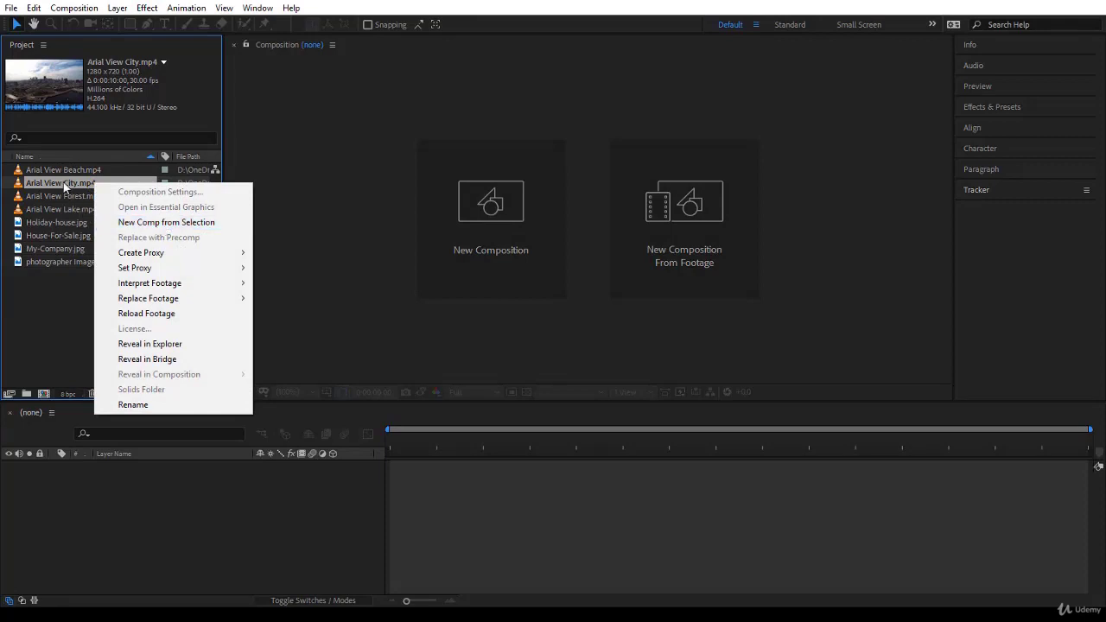
click(142, 226)
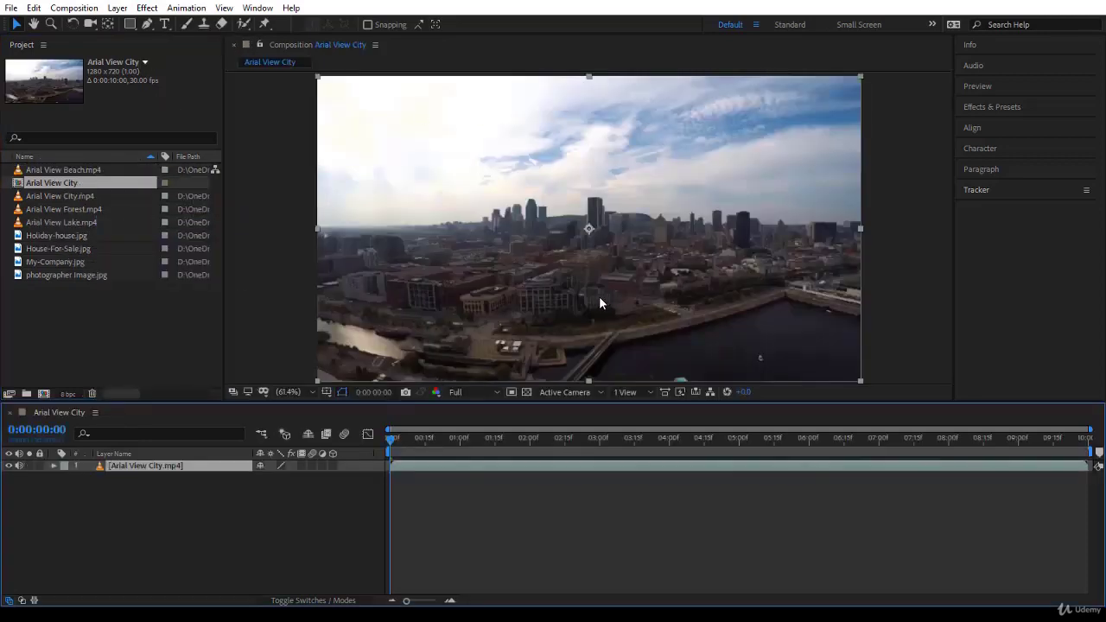
click(279, 287)
click(35, 189)
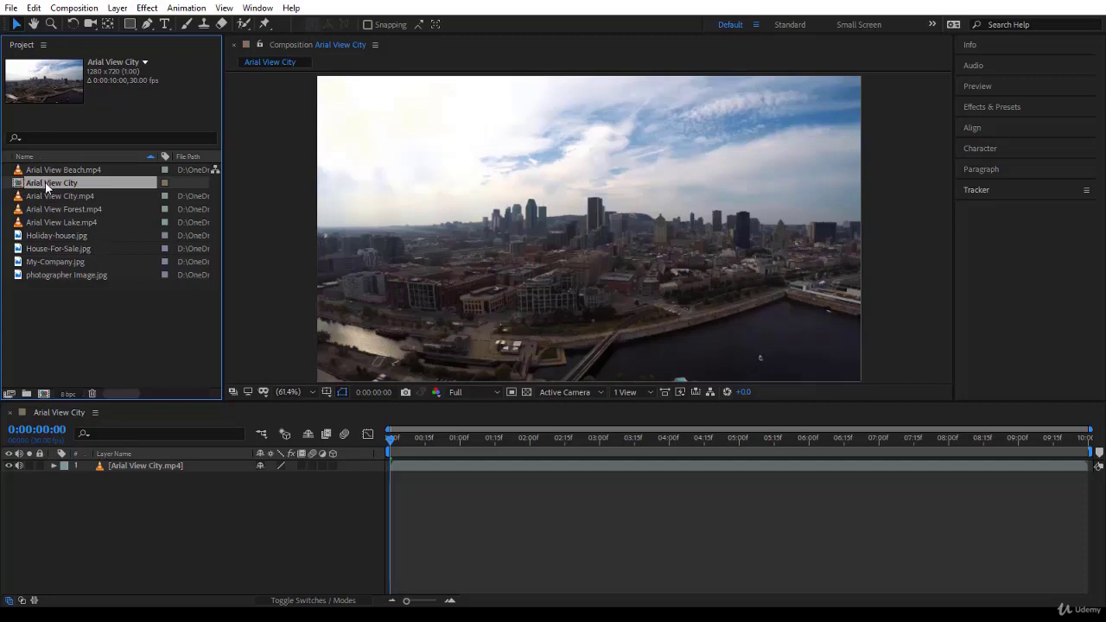
click(129, 422)
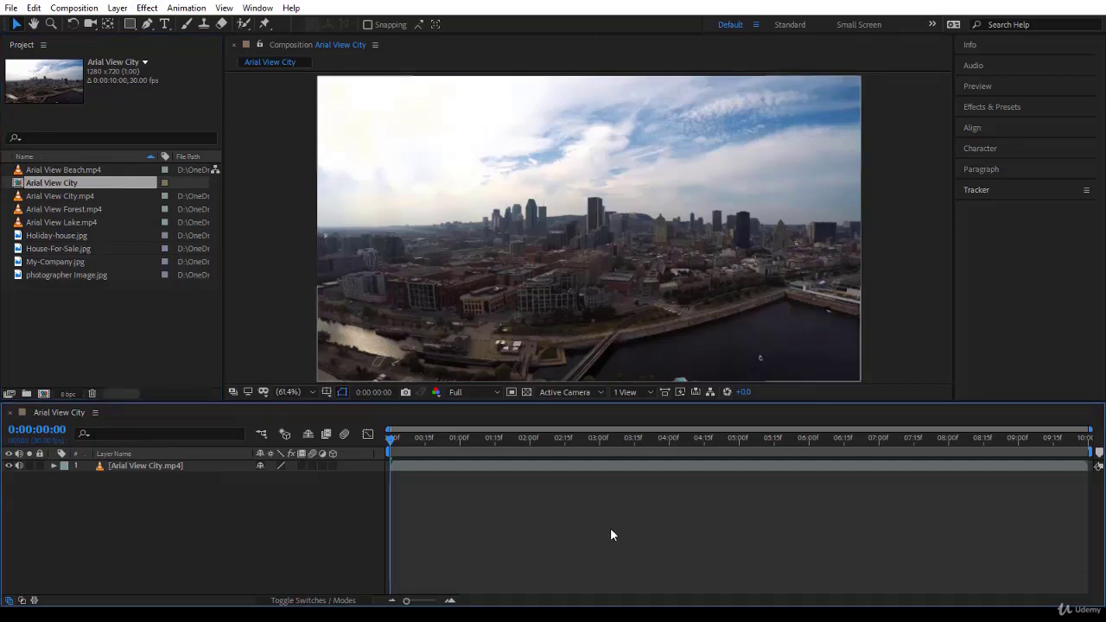
click(170, 466)
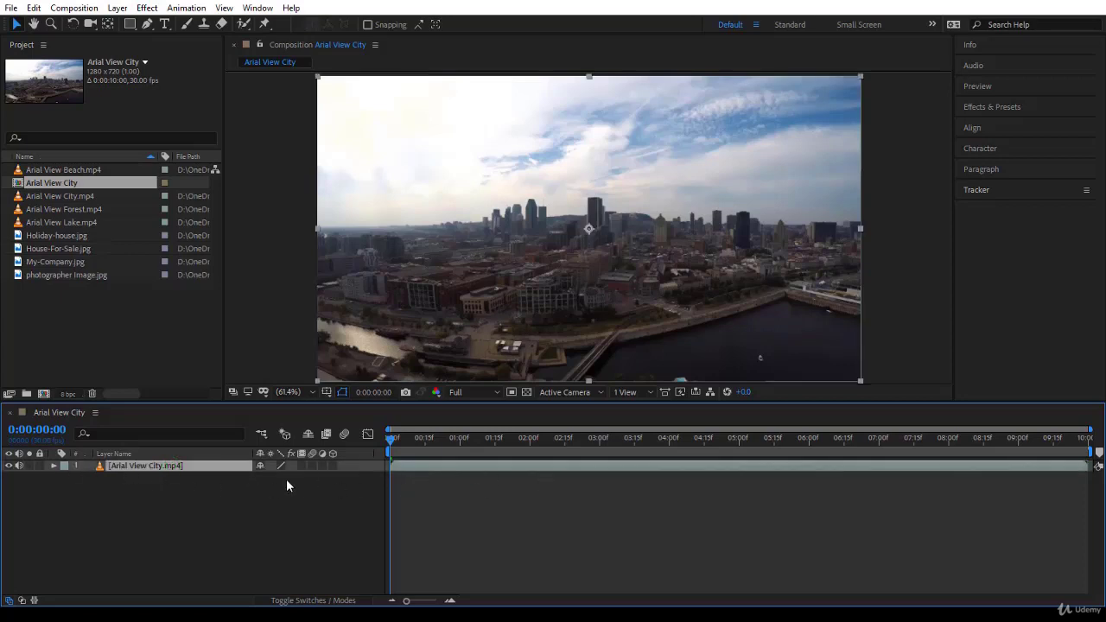
click(279, 180)
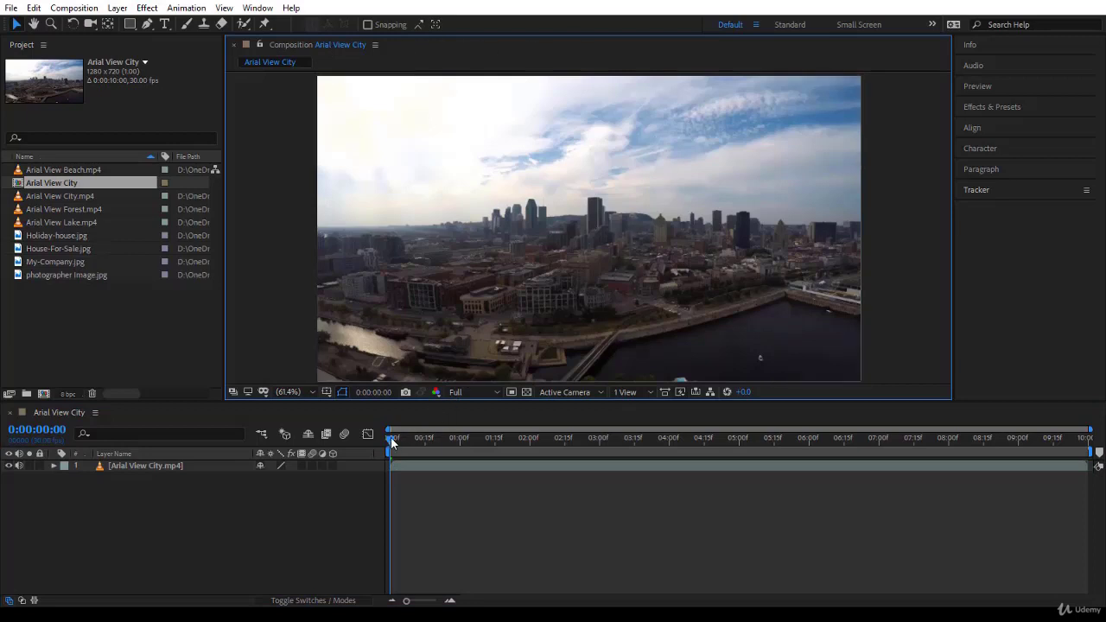
drag(391, 438, 386, 517)
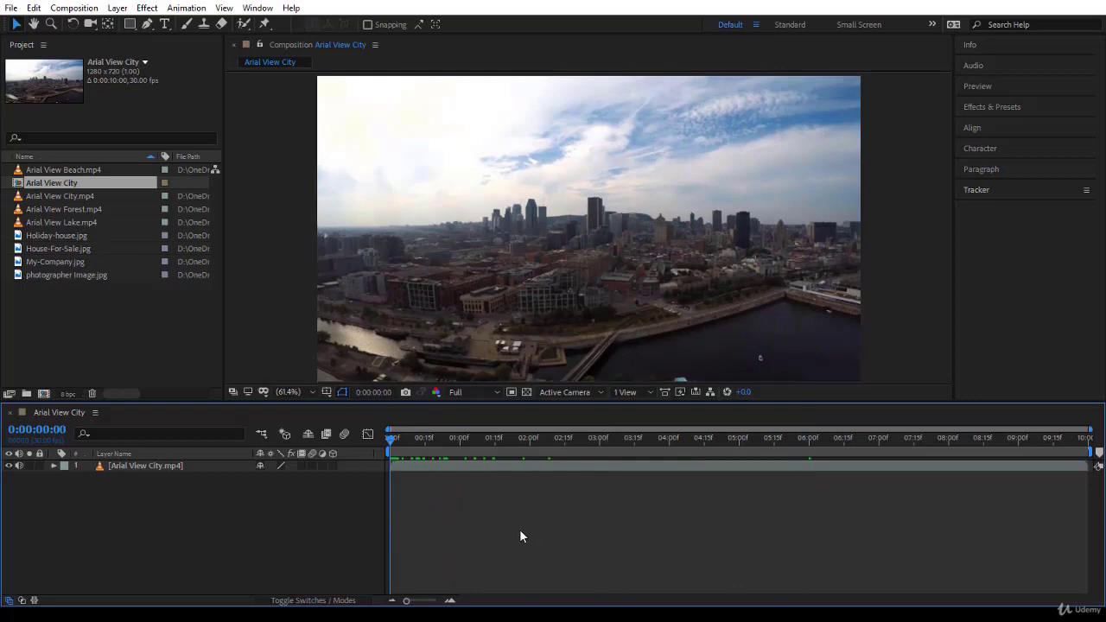
key(space)
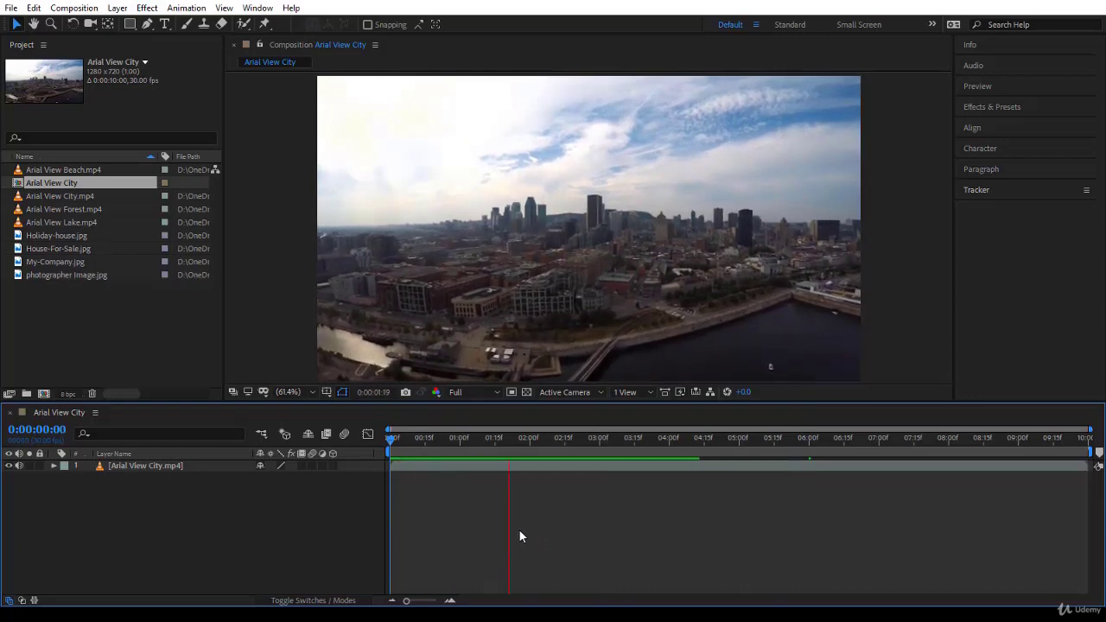
click(407, 438)
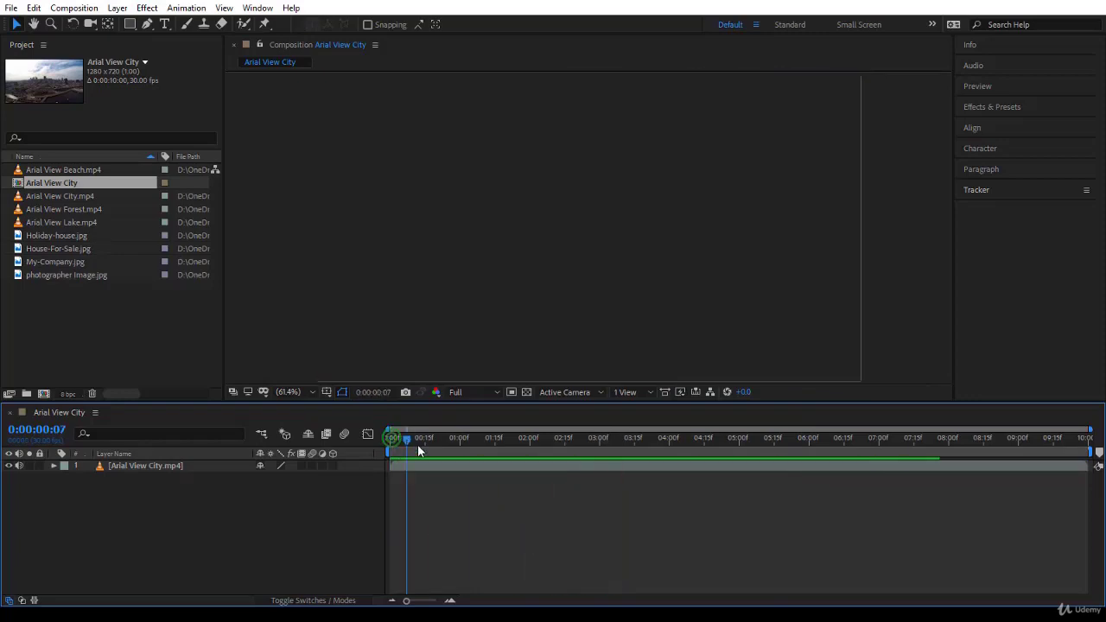
drag(418, 445, 430, 451)
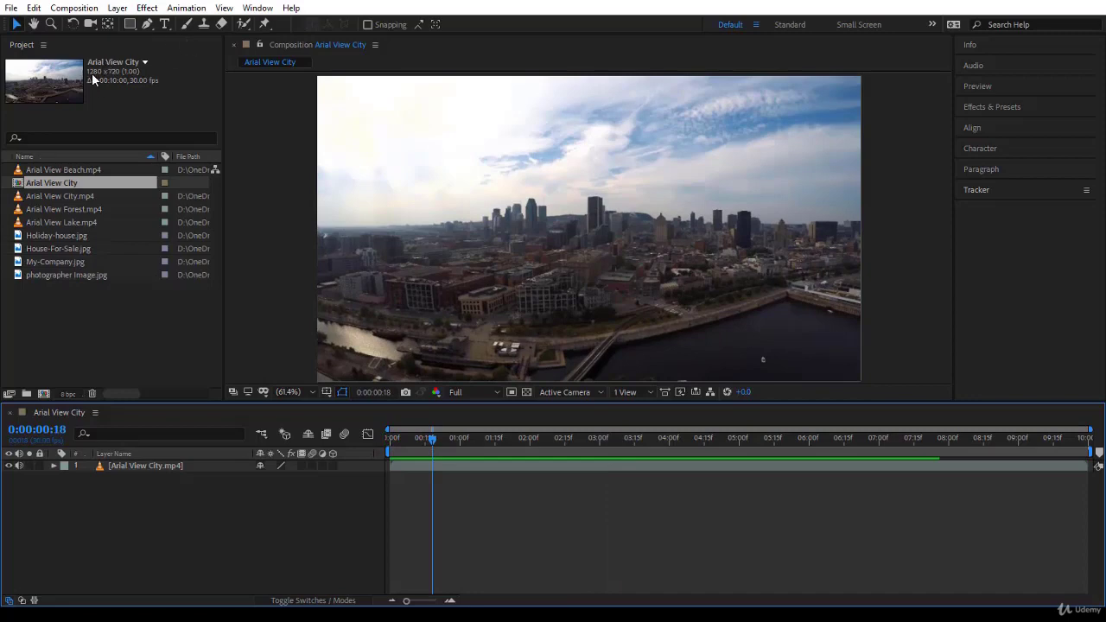
click(79, 184)
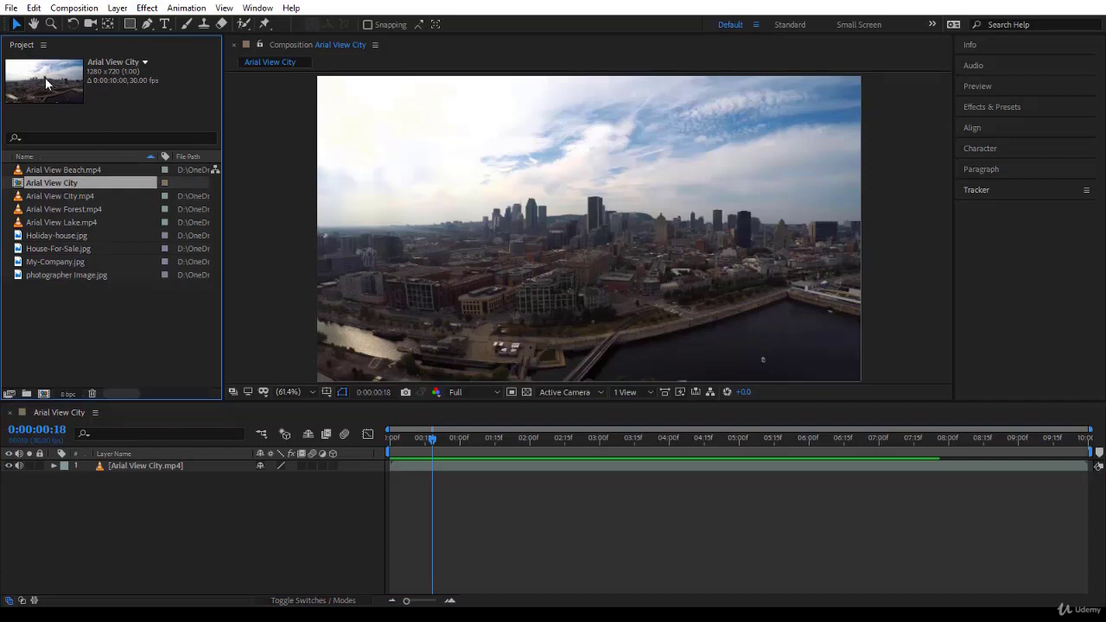
click(59, 195)
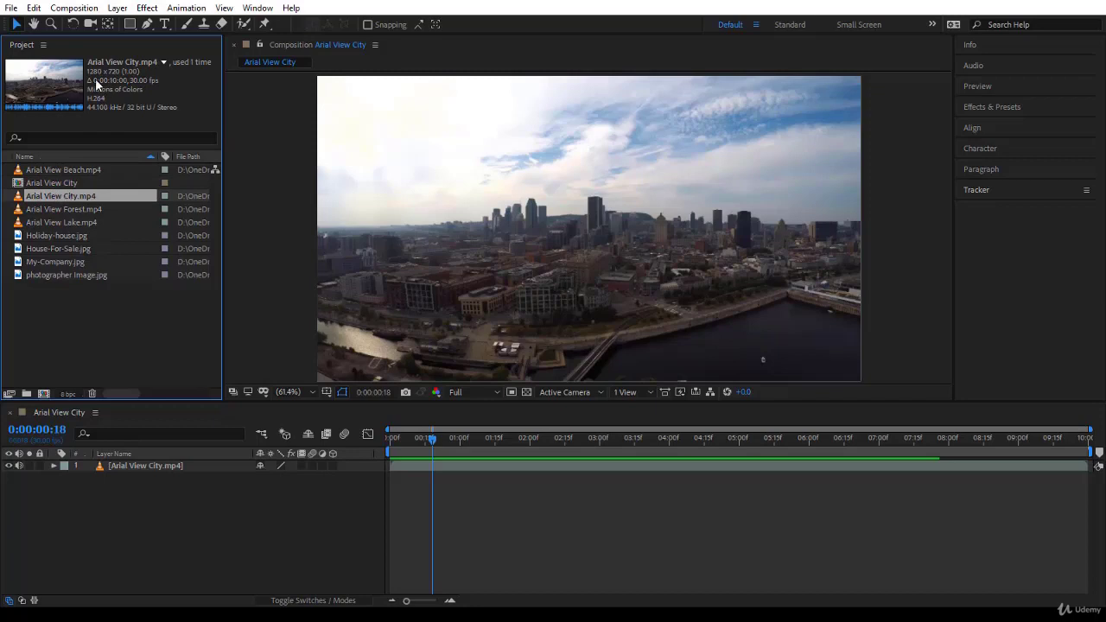
click(86, 182)
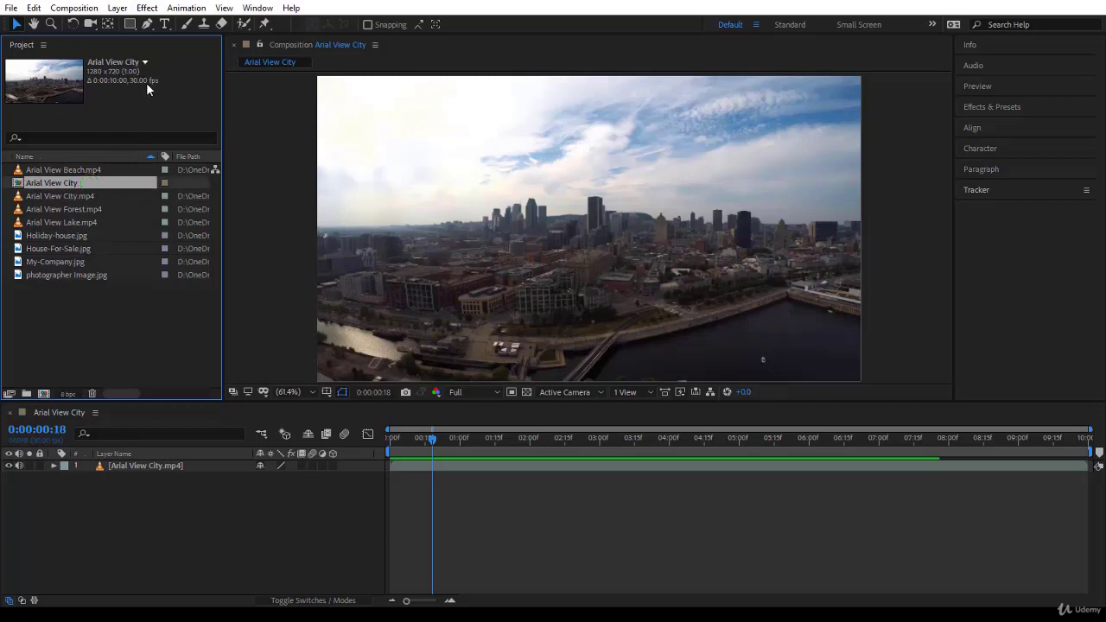
click(111, 198)
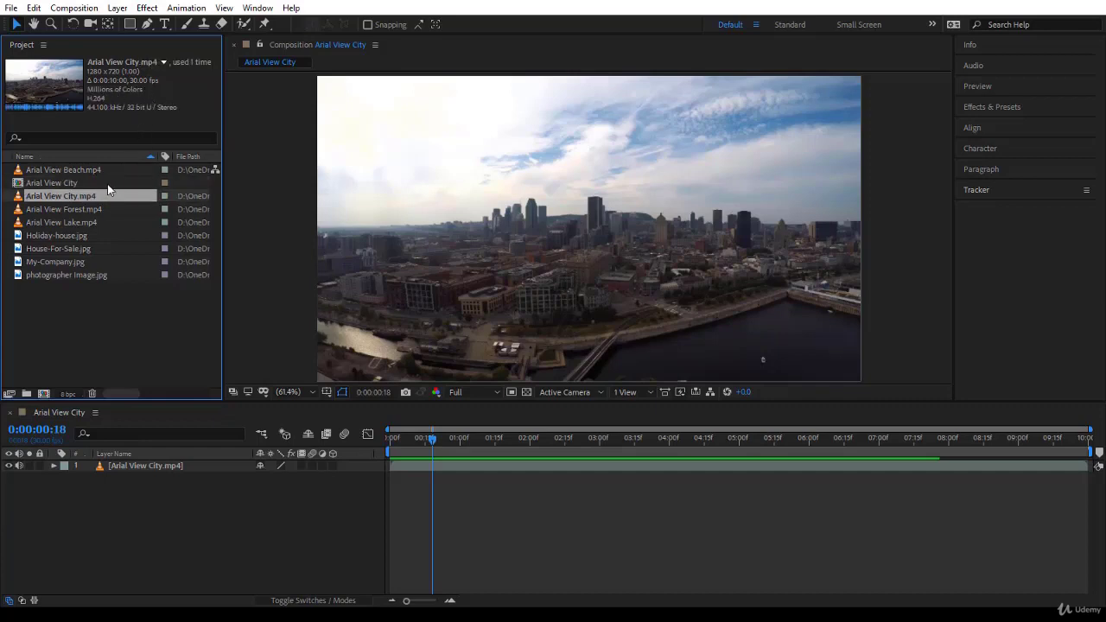
click(20, 466)
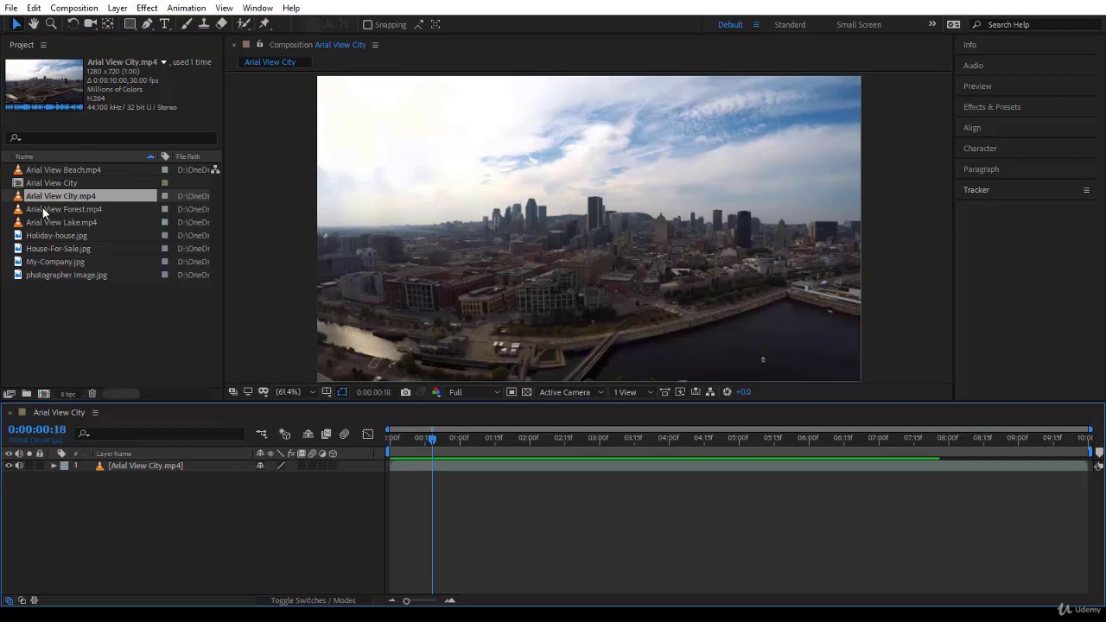
Type 'City View' mid-frame in white Blogger Sans Italic over the city footage
click(544, 519)
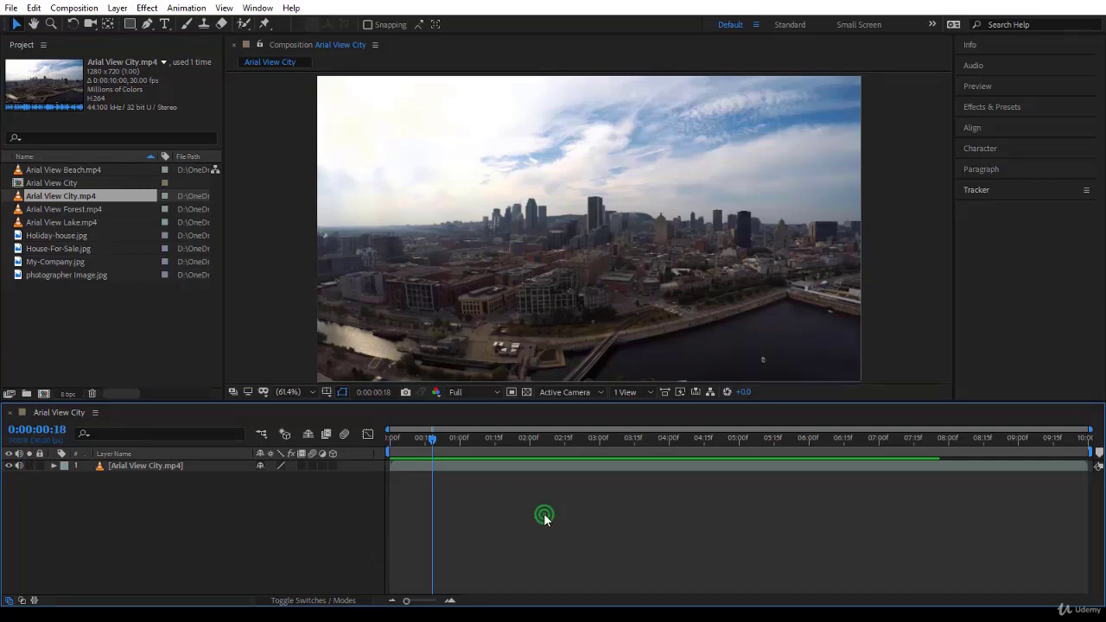
click(164, 23)
click(498, 315)
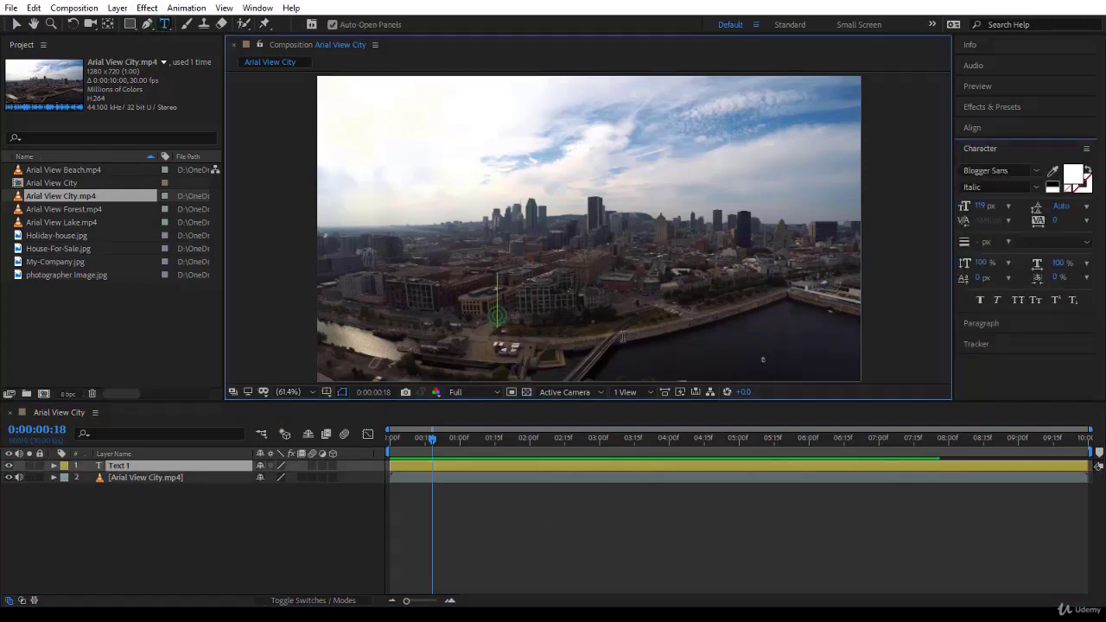
text(City View)
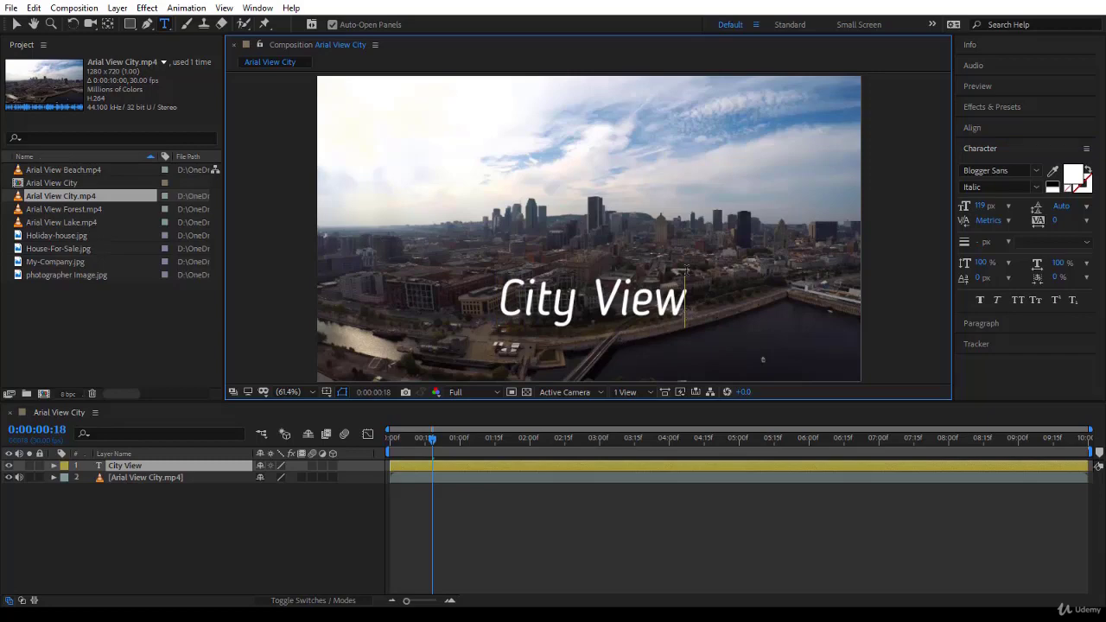
click(15, 24)
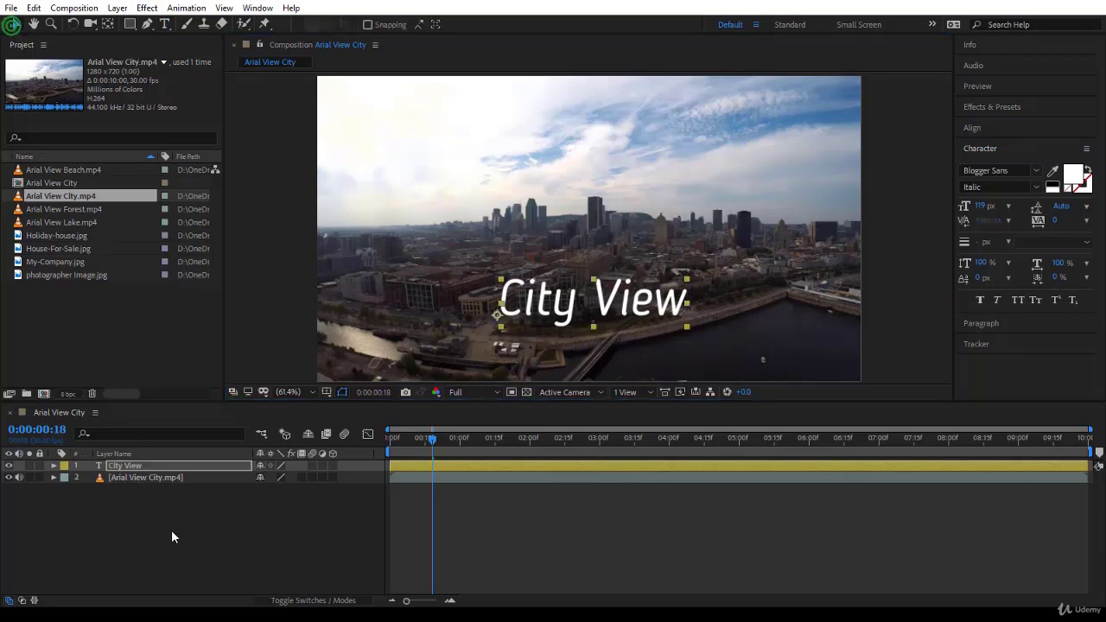
click(126, 478)
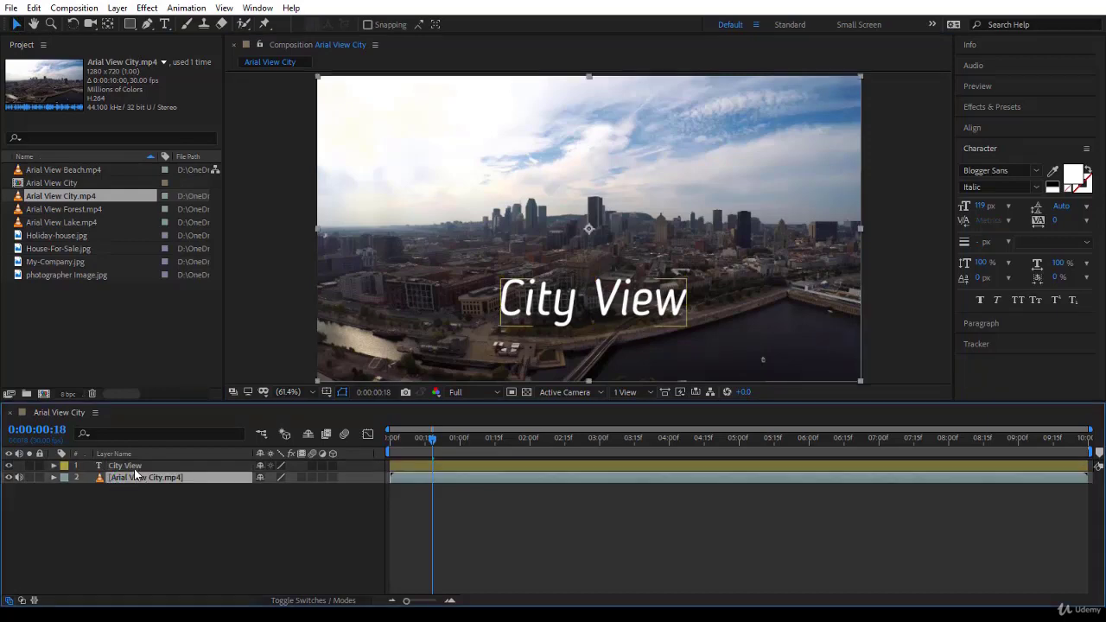
click(126, 466)
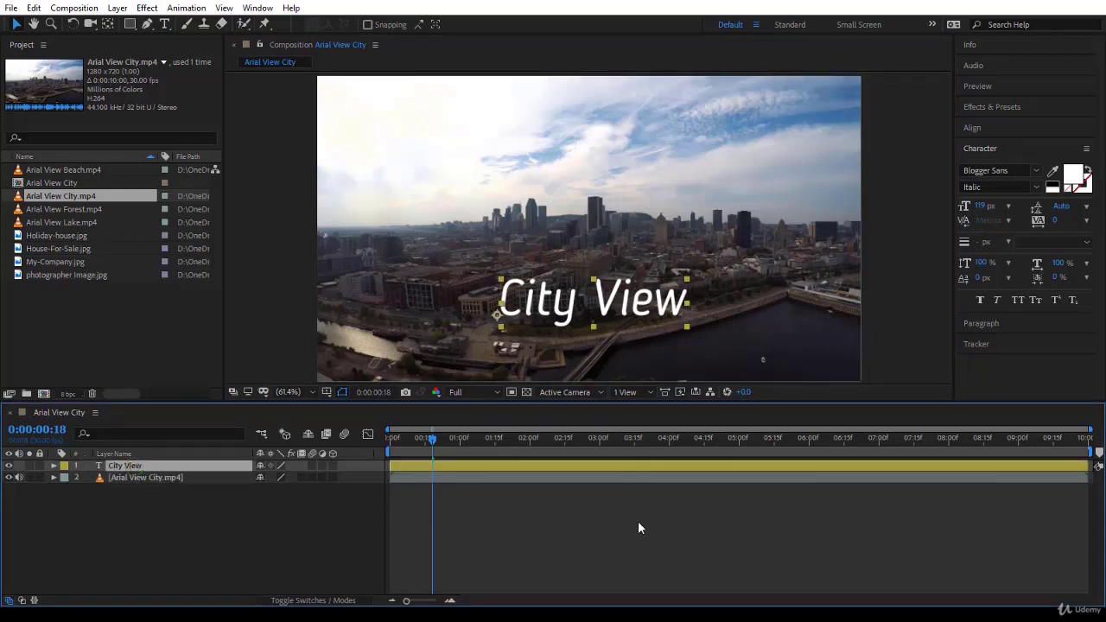
click(62, 301)
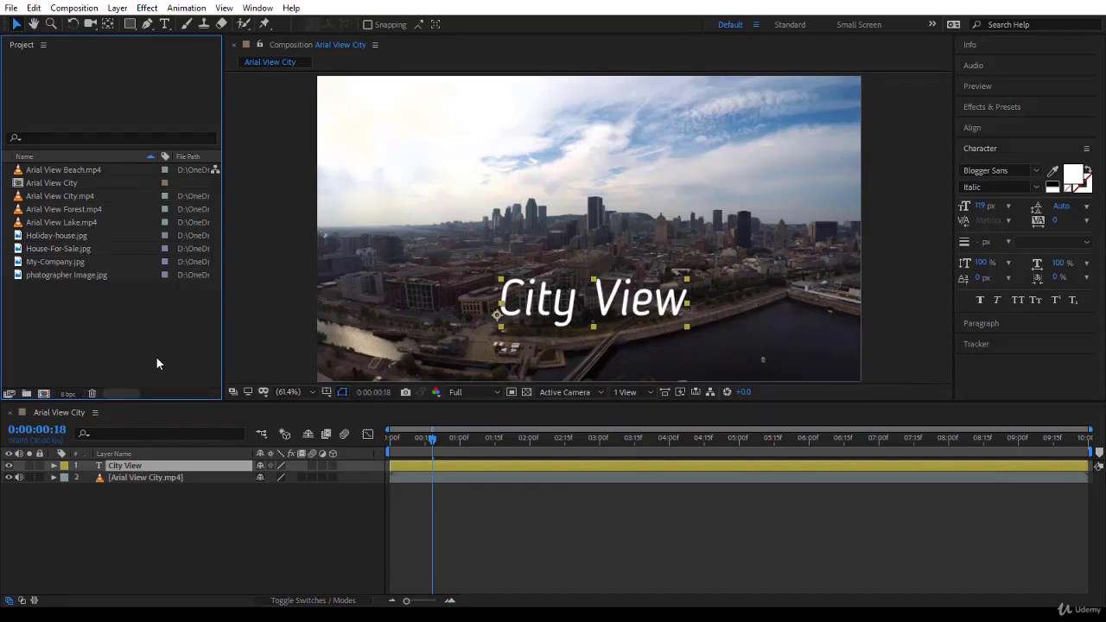